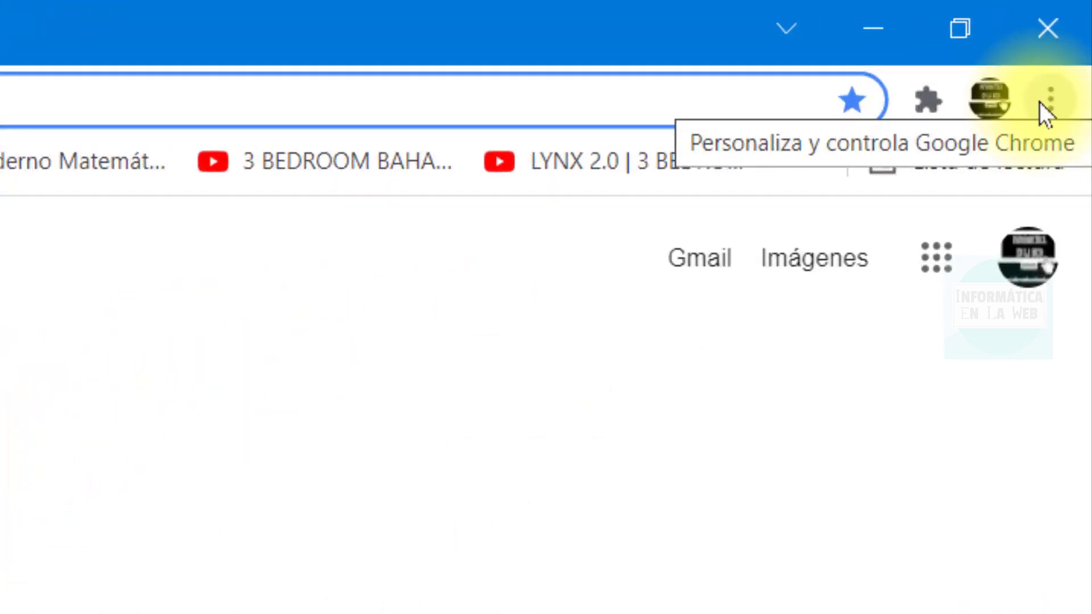
Step: Open the full Chrome browsing history page and look through the list of visited pages
left_click(1040, 102)
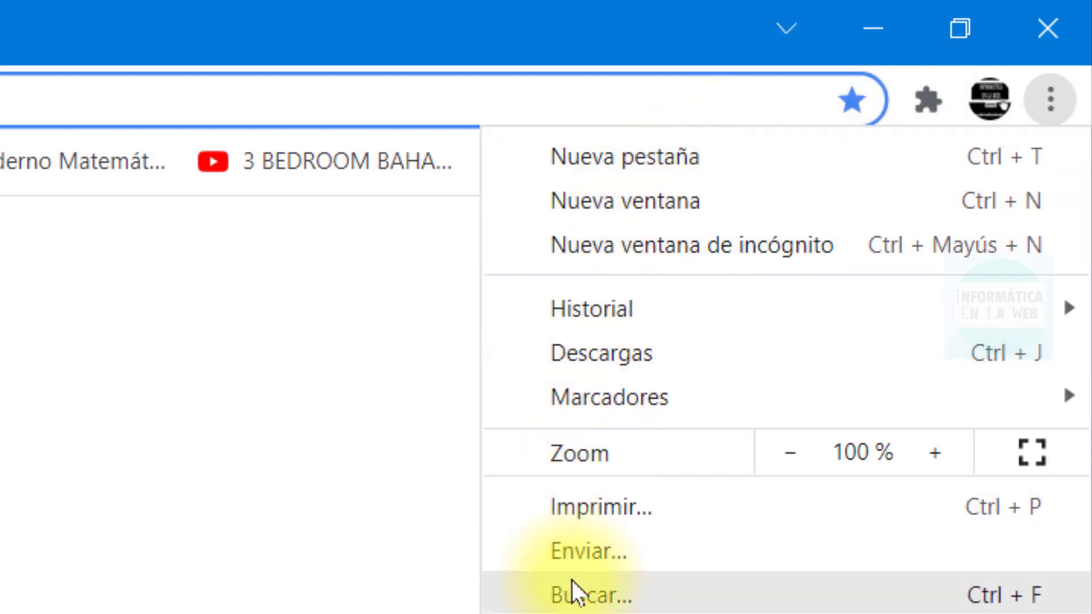
mouse_move(667, 301)
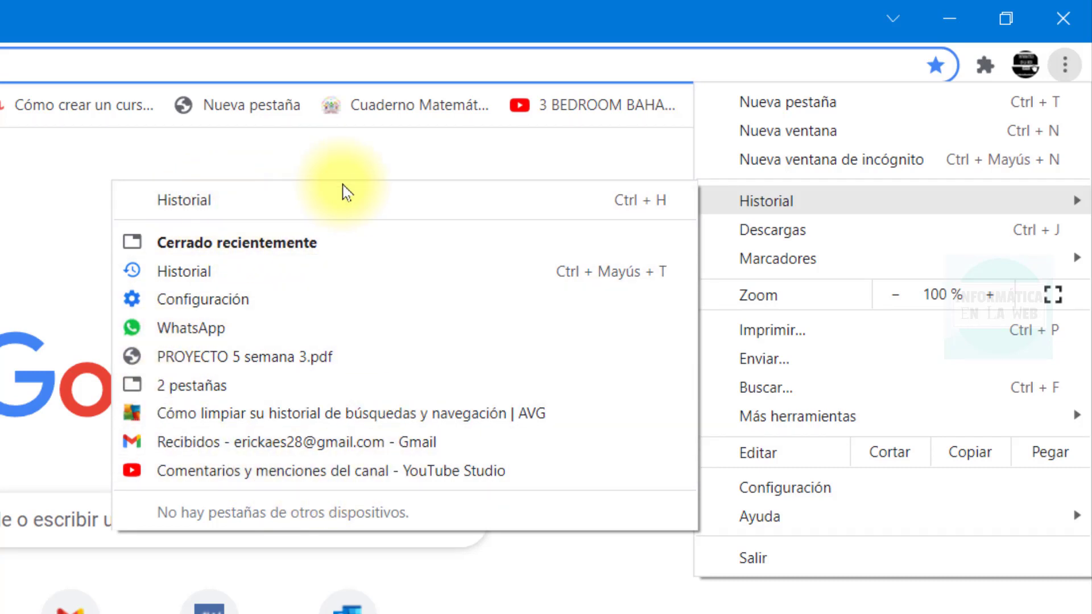
left_click(197, 204)
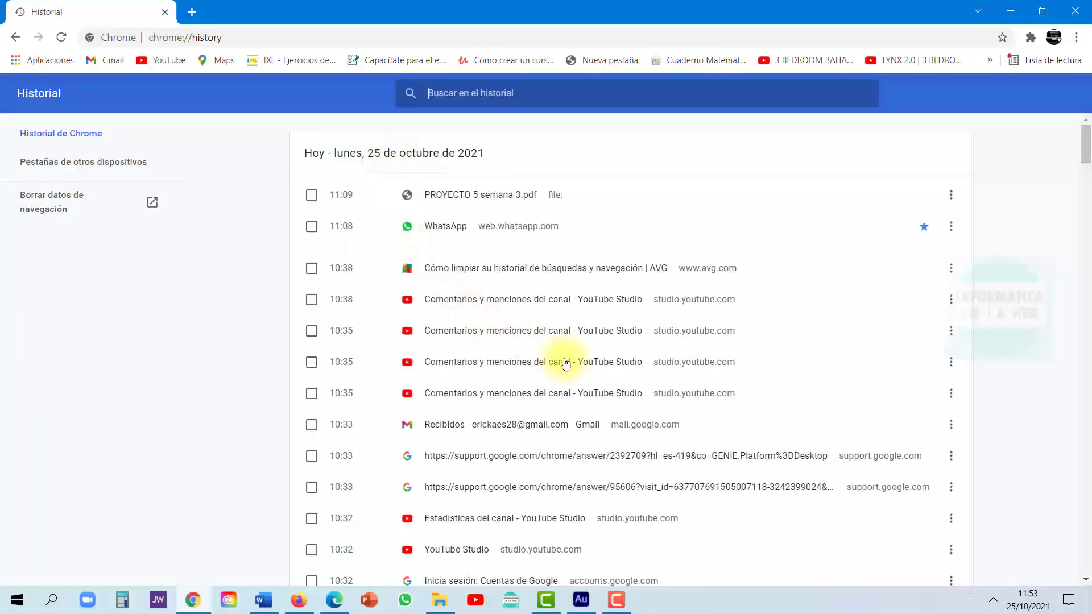
scroll(575, 368, "down", 20)
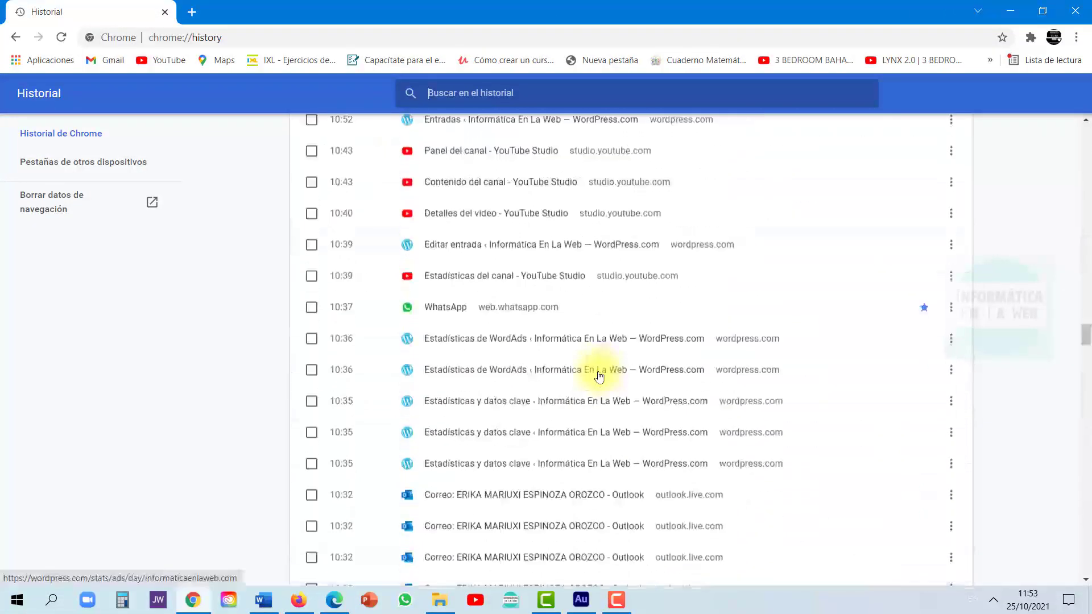
scroll(600, 376, "up", 20)
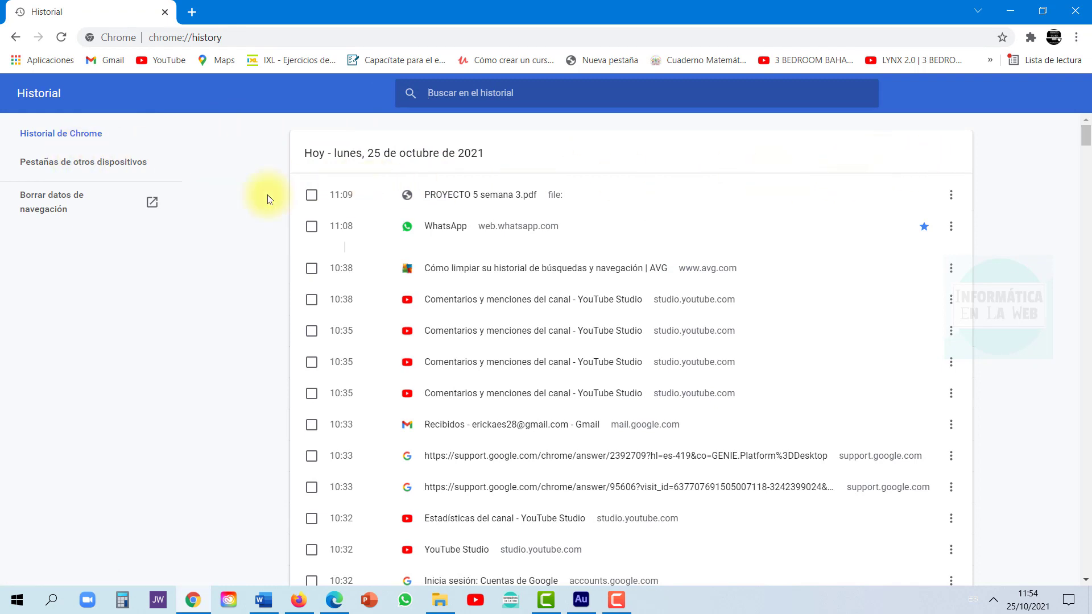
Step: Delete today's history entries for PROYECTO 5 semana 3.pdf, the AVG article, and the two most recent YouTube Studio comments pages
left_click(311, 195)
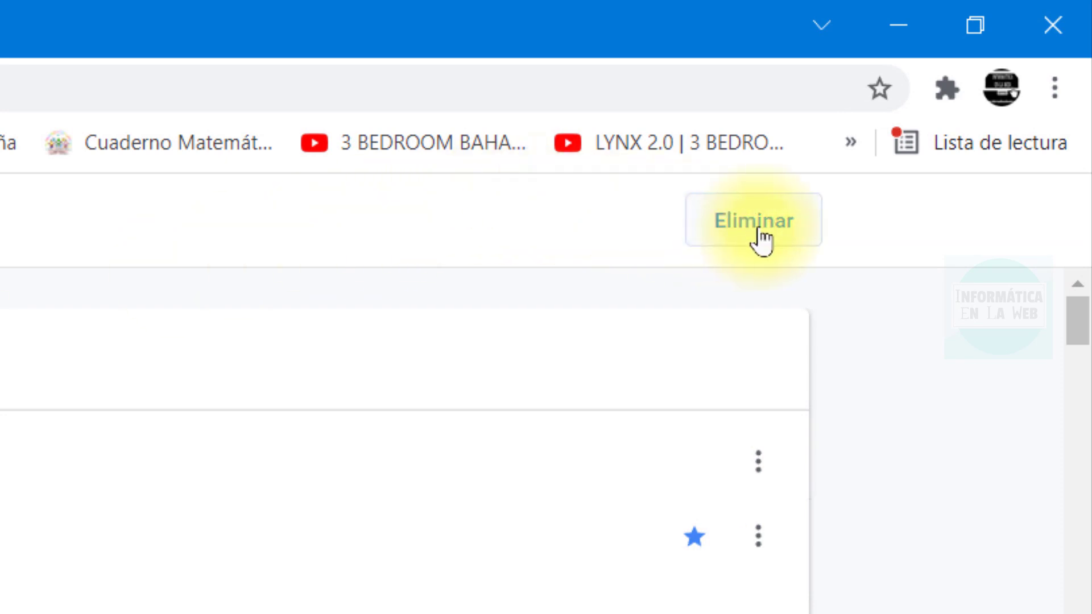
left_click(795, 229)
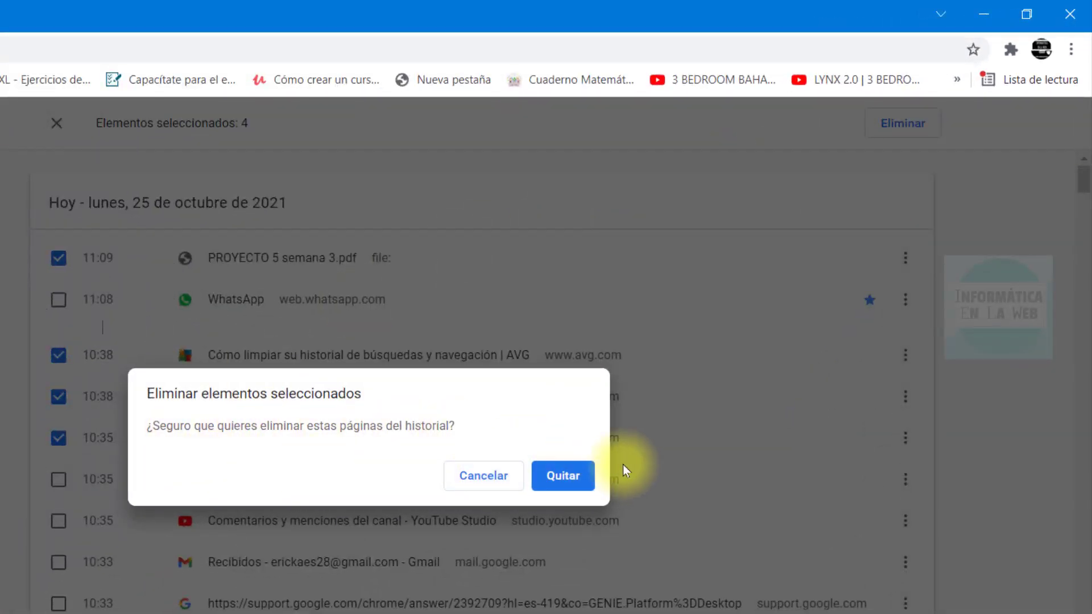
left_click(571, 484)
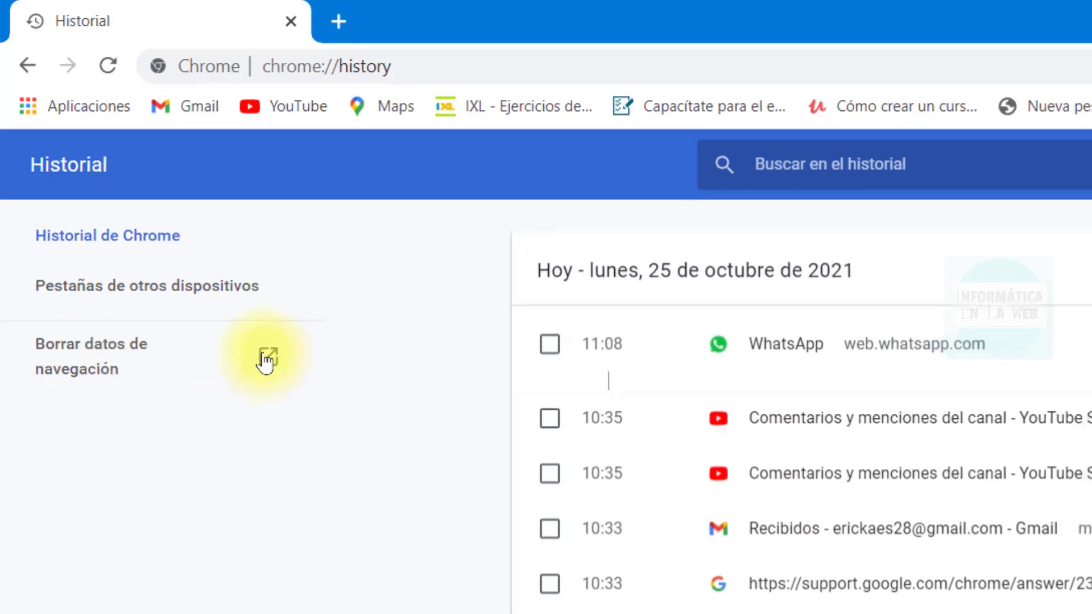
Step: Open the Borrar datos de navegación settings and set the basic time range to Desde siempre
left_click(271, 362)
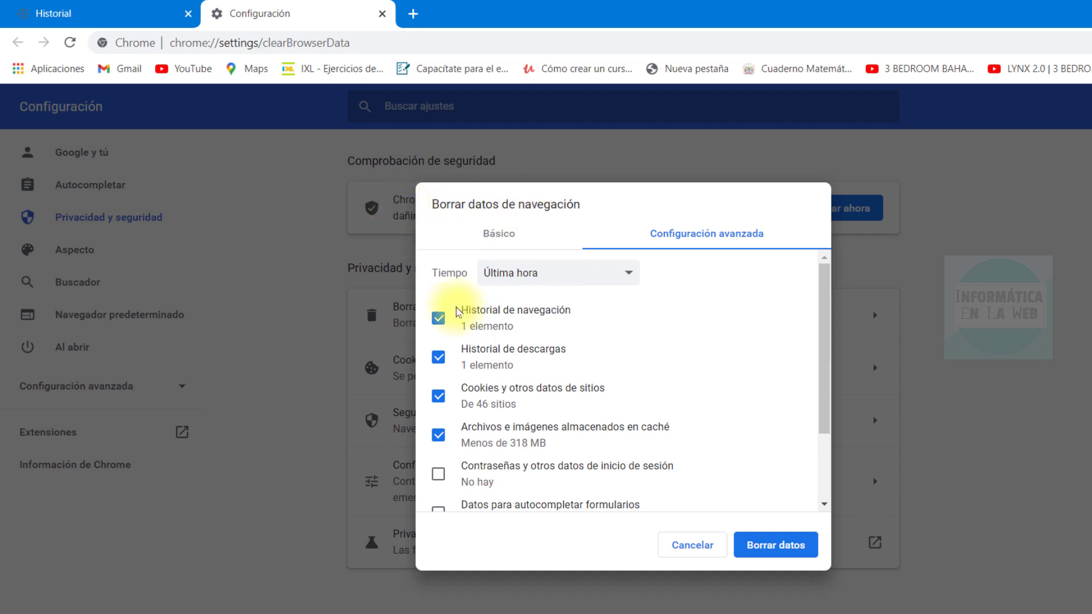
left_click(504, 244)
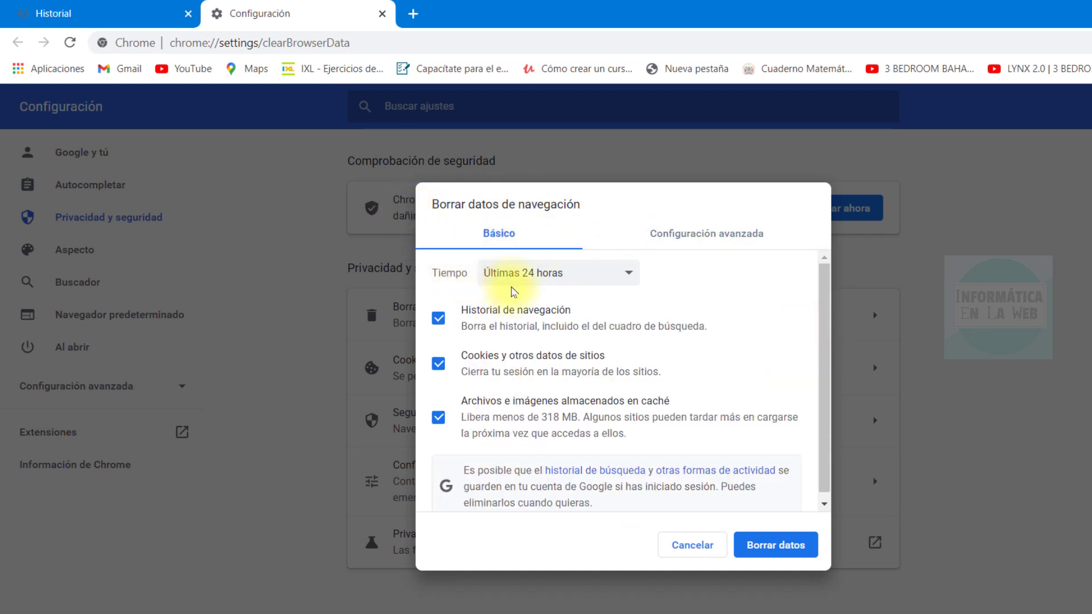
left_click(569, 273)
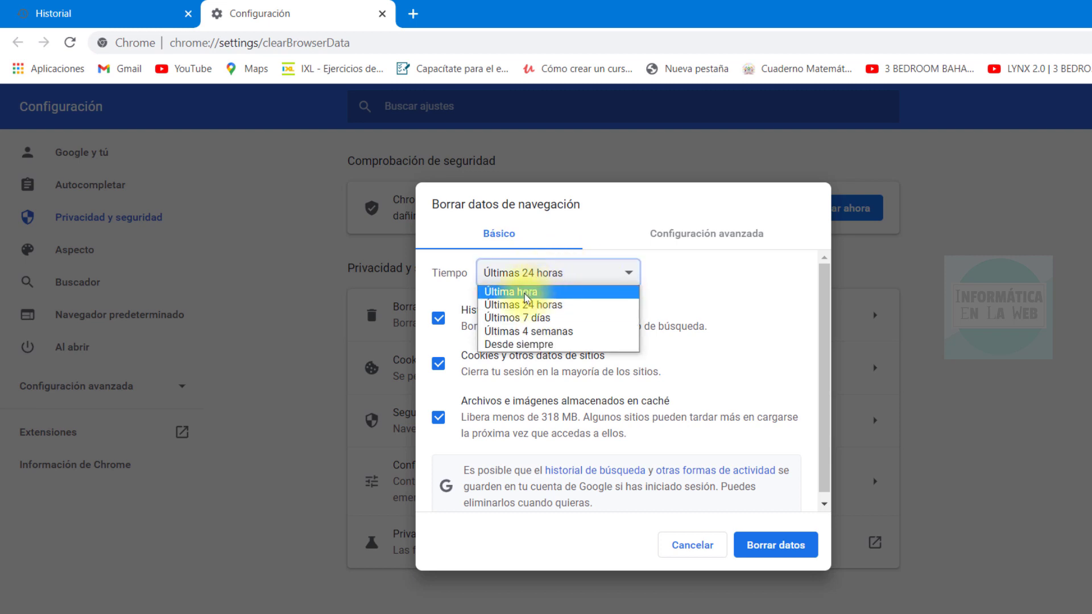
left_click(526, 344)
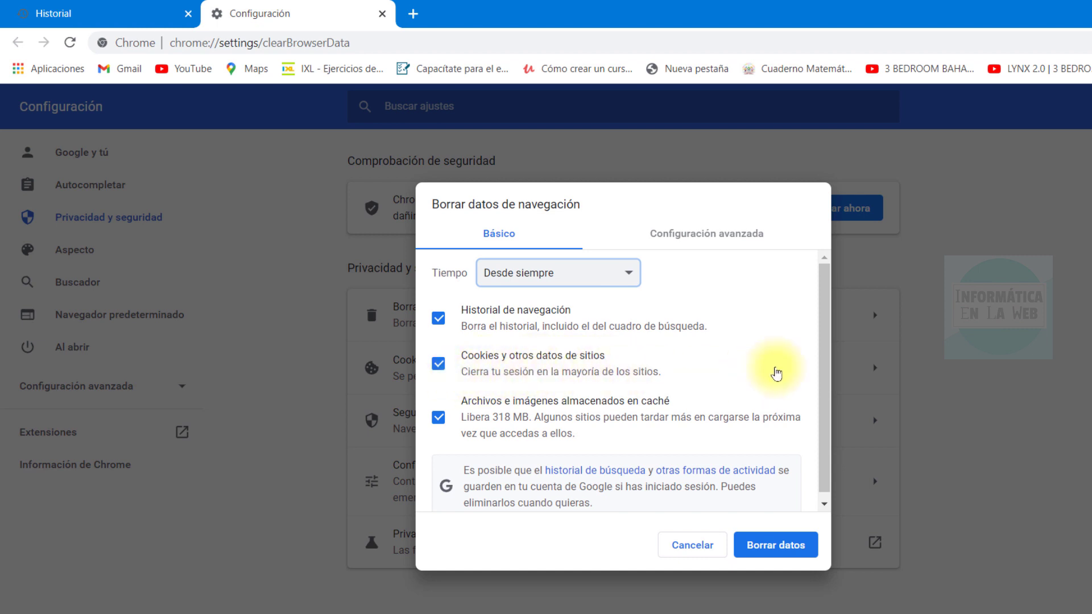
scroll(825, 364, "down", 1)
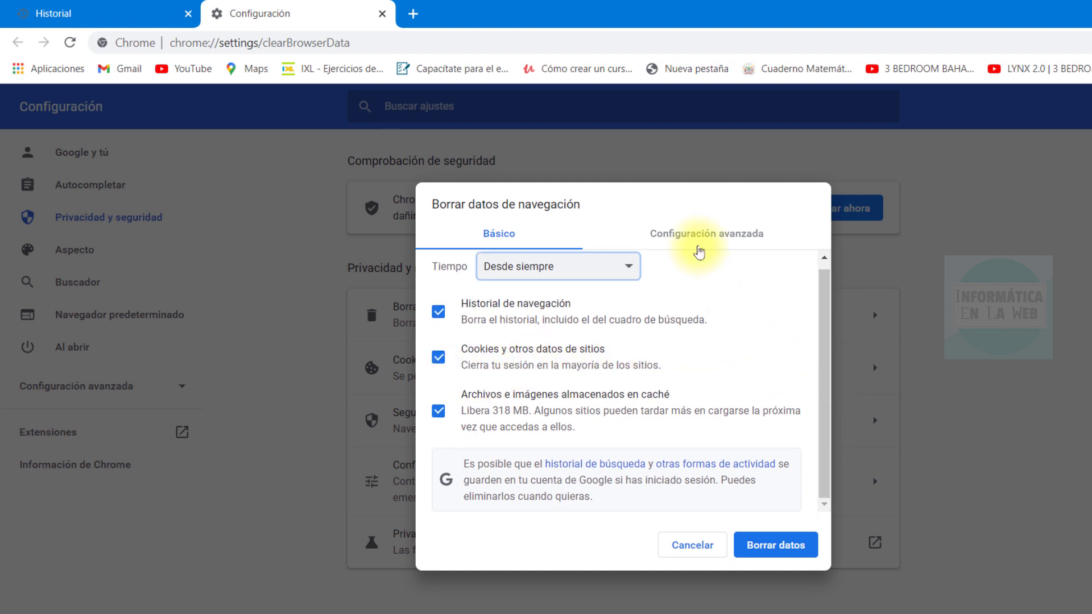
Step: Set the advanced clearing time range to Desde siempre, keeping Historial de navegación selected
left_click(727, 239)
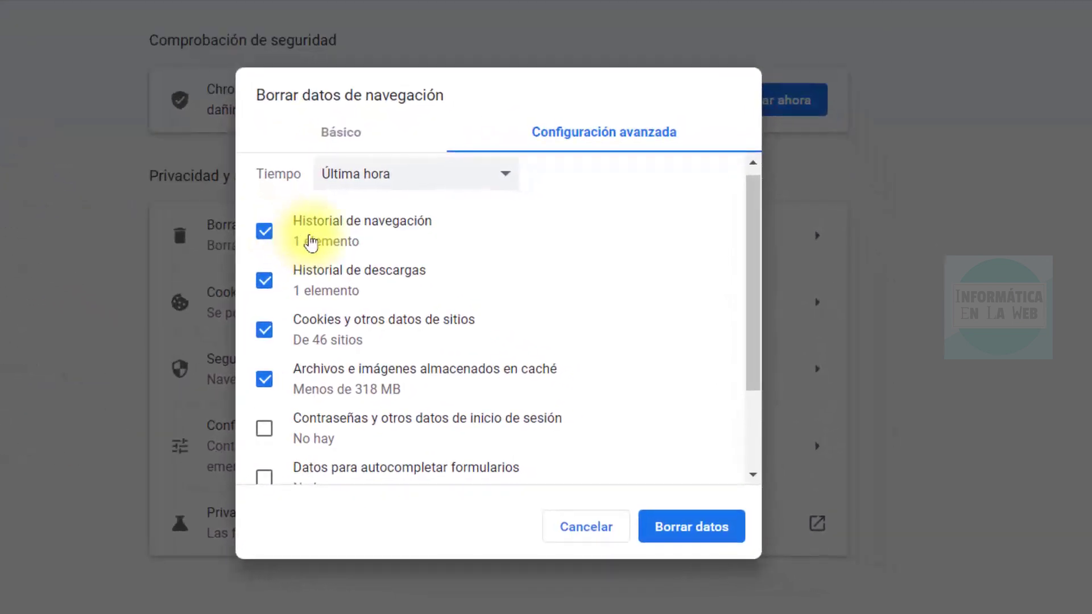
left_click(396, 184)
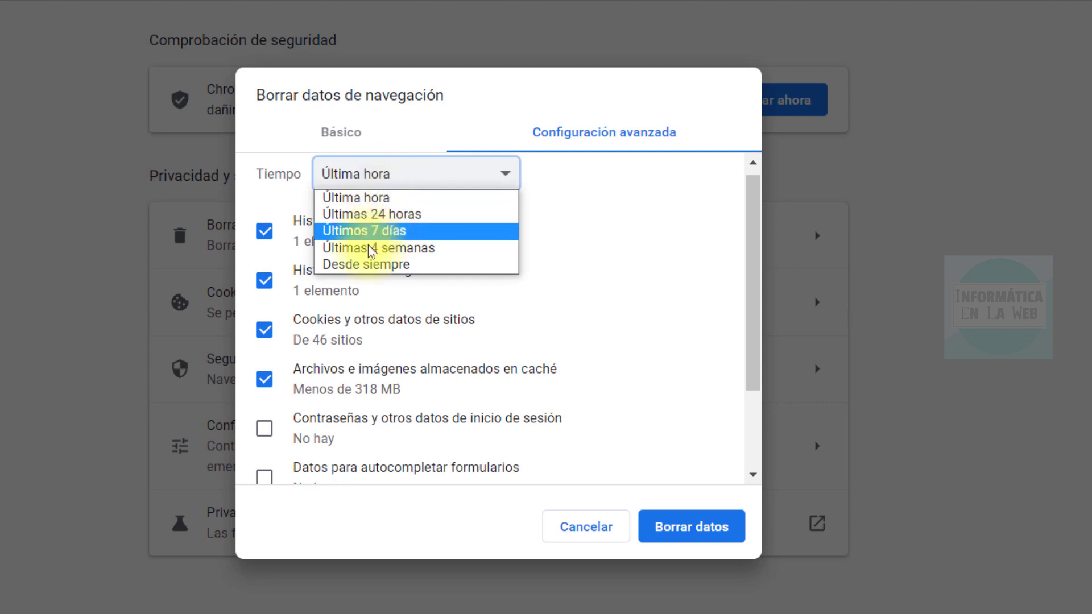
left_click(365, 265)
left_click(392, 172)
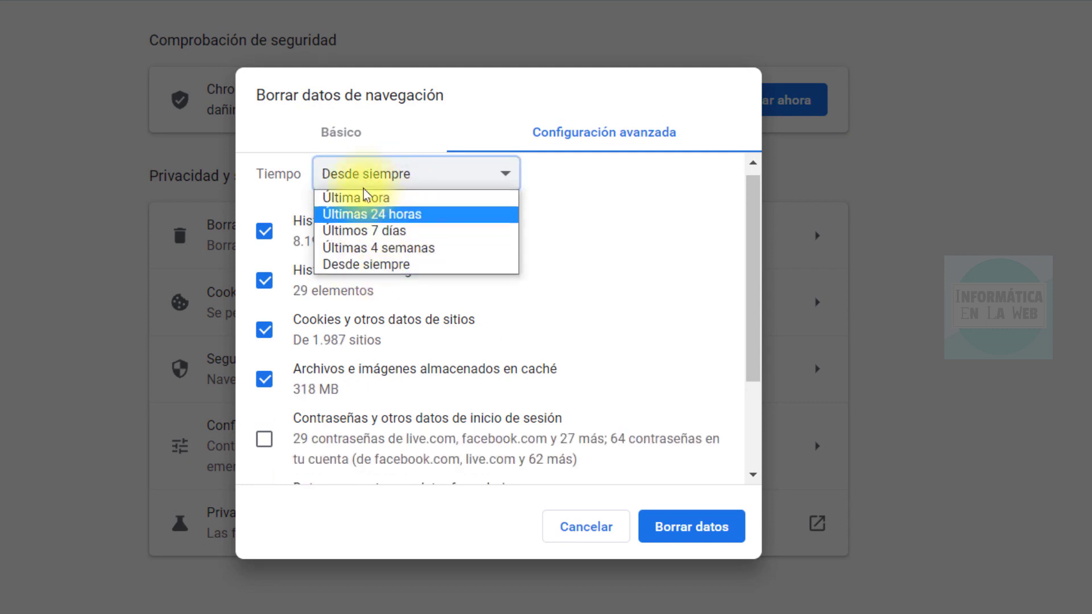
left_click(409, 177)
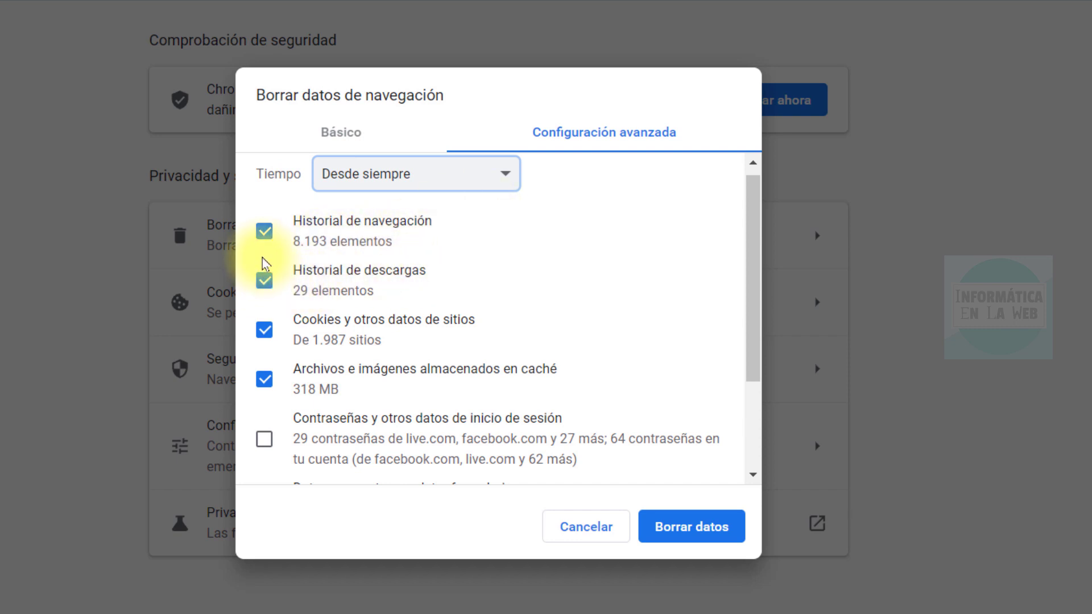
left_click(265, 233)
left_click(266, 234)
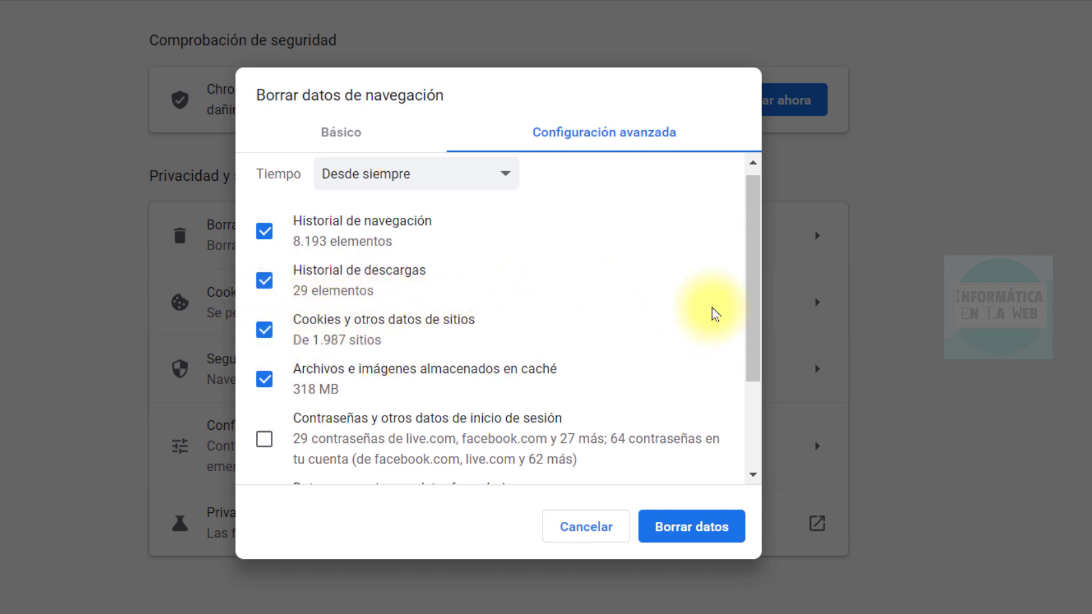
Step: Include sign-in passwords, Datos para autocompletar formularios, Configuración de sitios and Datos de aplicaciones alojadas in the data to clear
left_click_drag(750, 309, 760, 379)
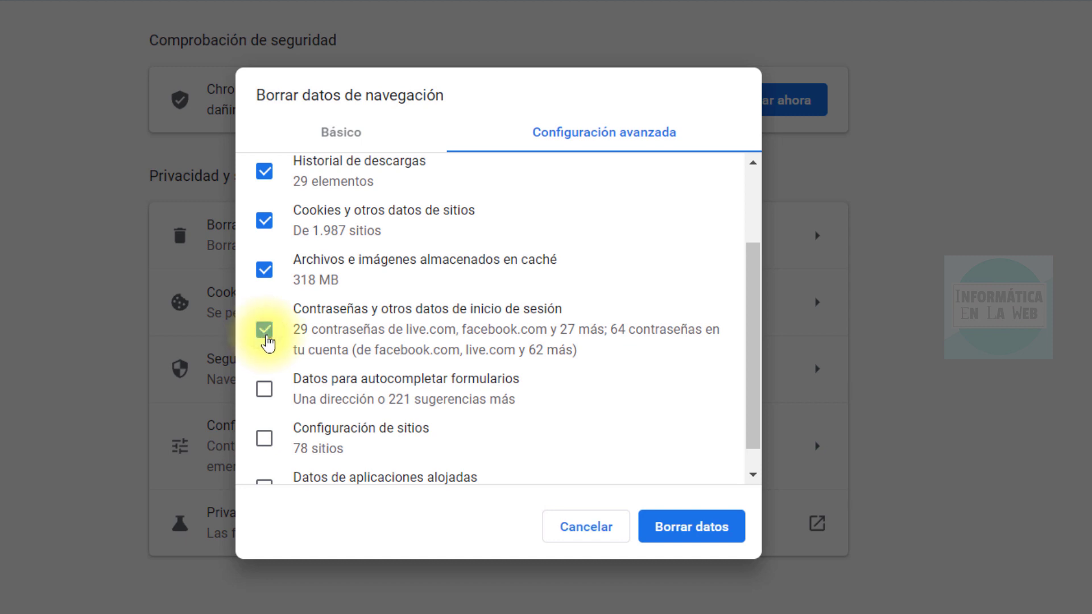
left_click(265, 336)
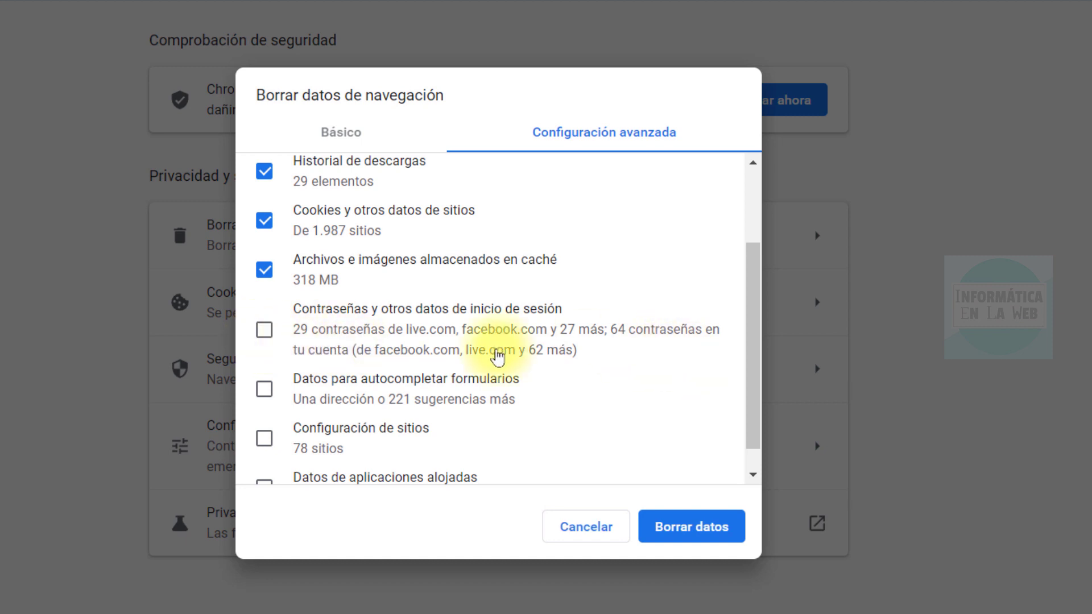
scroll(740, 365, "down", 1)
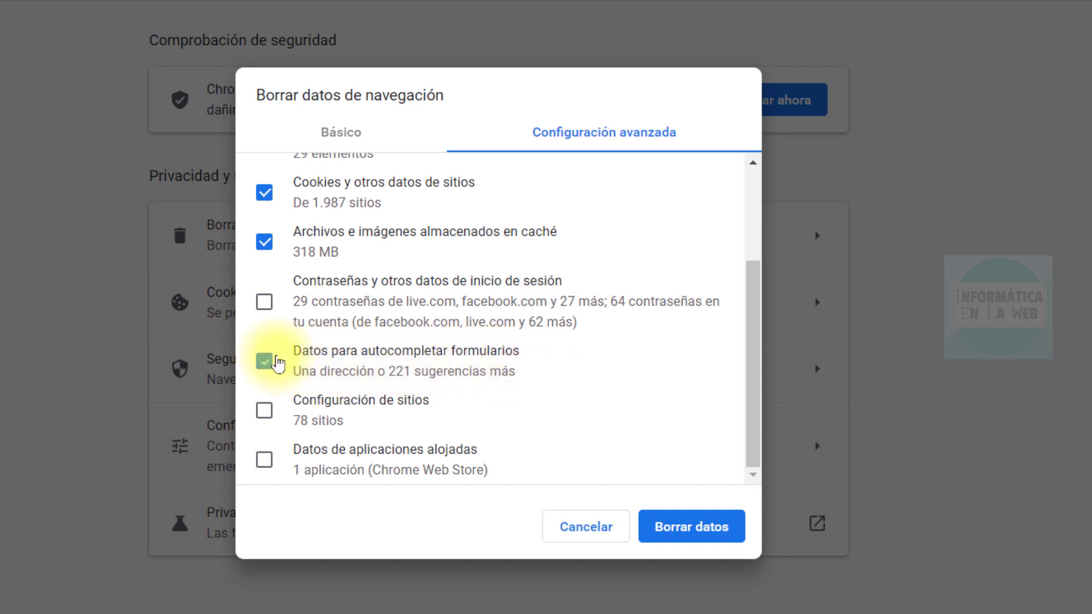
left_click(269, 412)
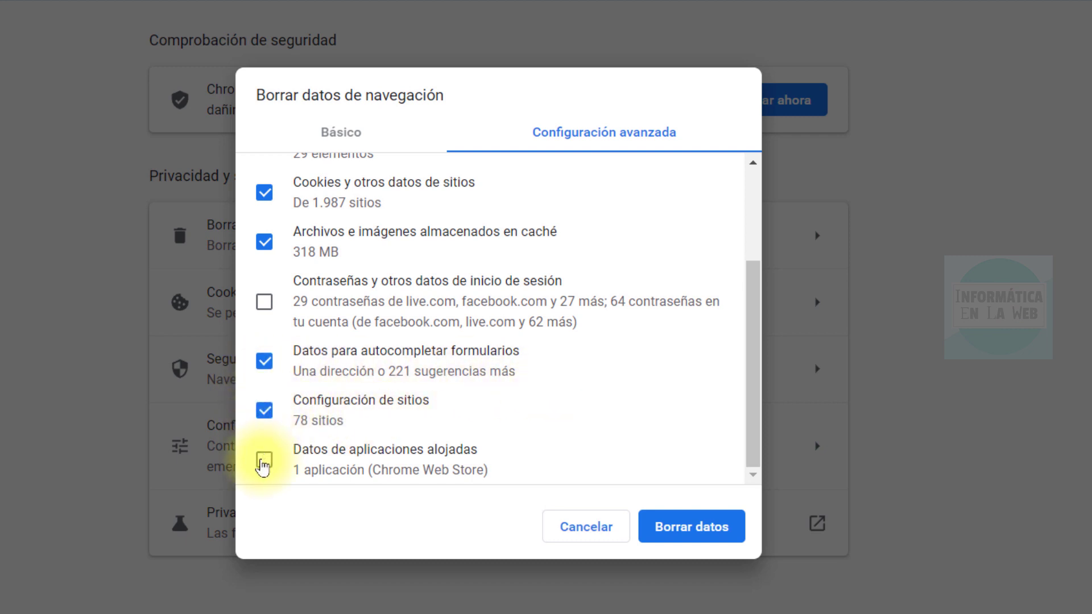
left_click(263, 462)
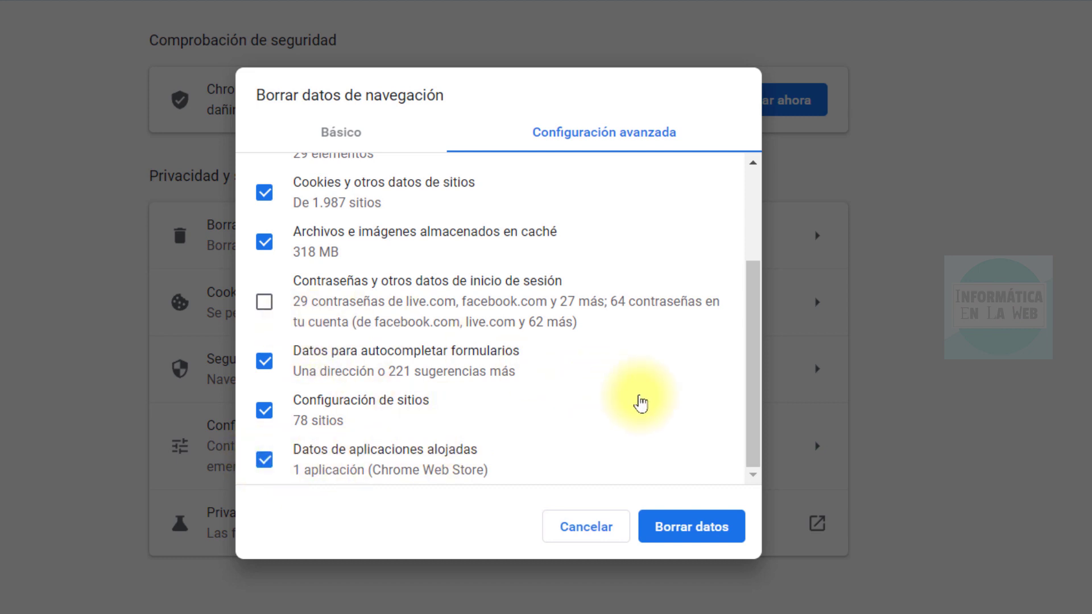
left_click(266, 304)
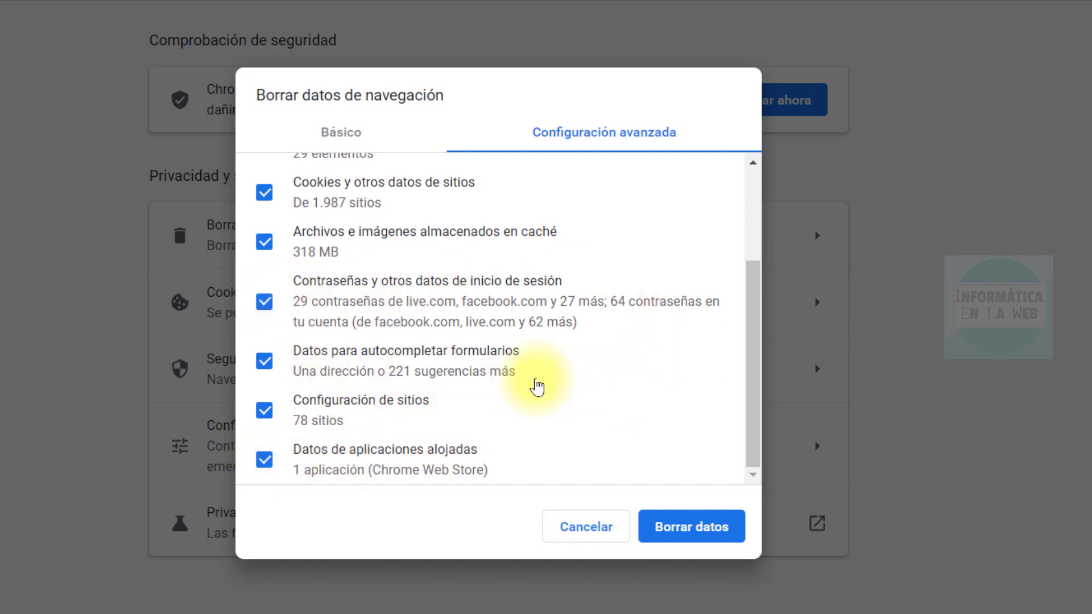
Step: Review the selected data types and exclude Contraseñas y otros datos de inicio de sesión from the data to clear
scroll(538, 387, "up", 3)
scroll(586, 364, "down", 2)
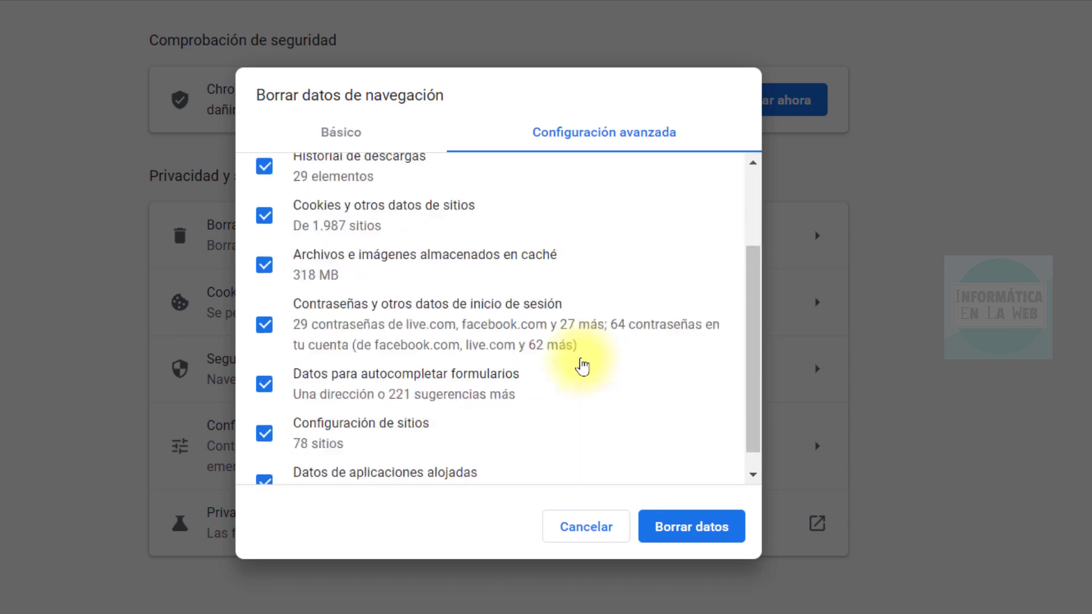
scroll(581, 370, "down", 1)
scroll(446, 378, "up", 4)
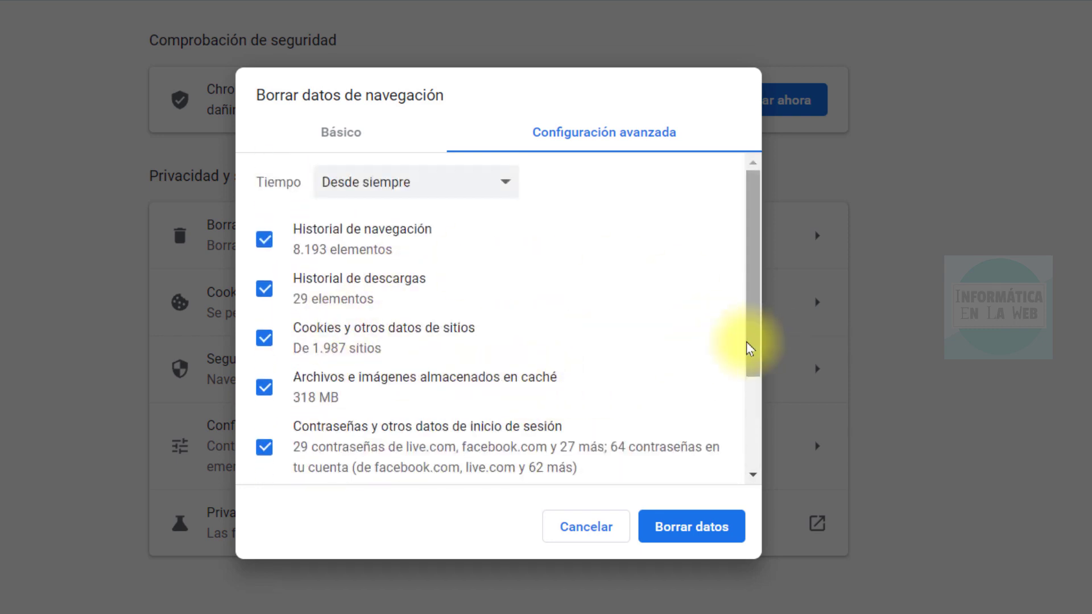
left_click_drag(750, 348, 752, 433)
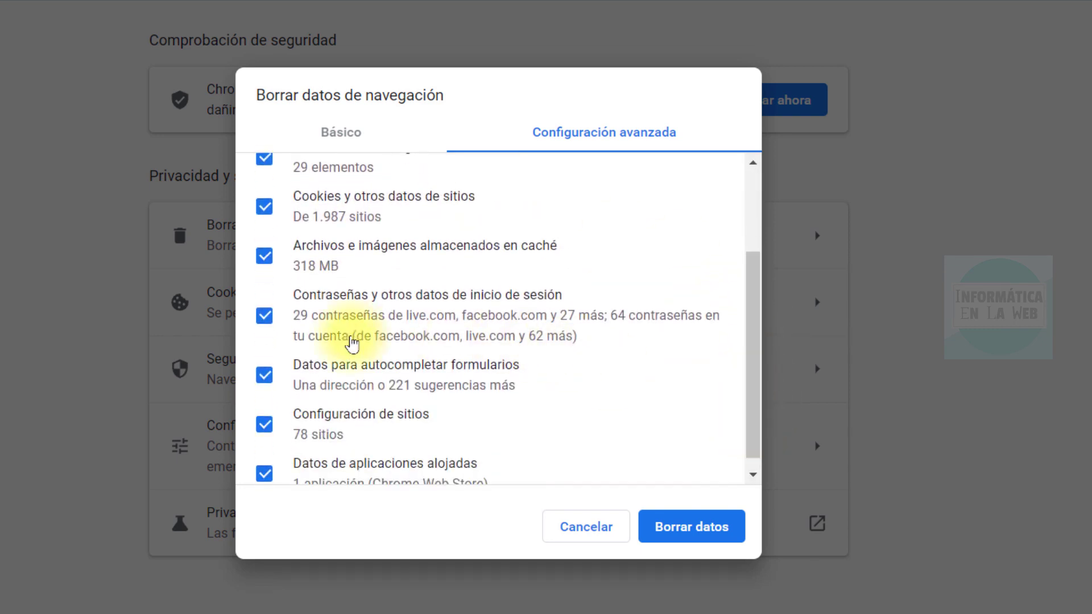
scroll(444, 251, "up", 3)
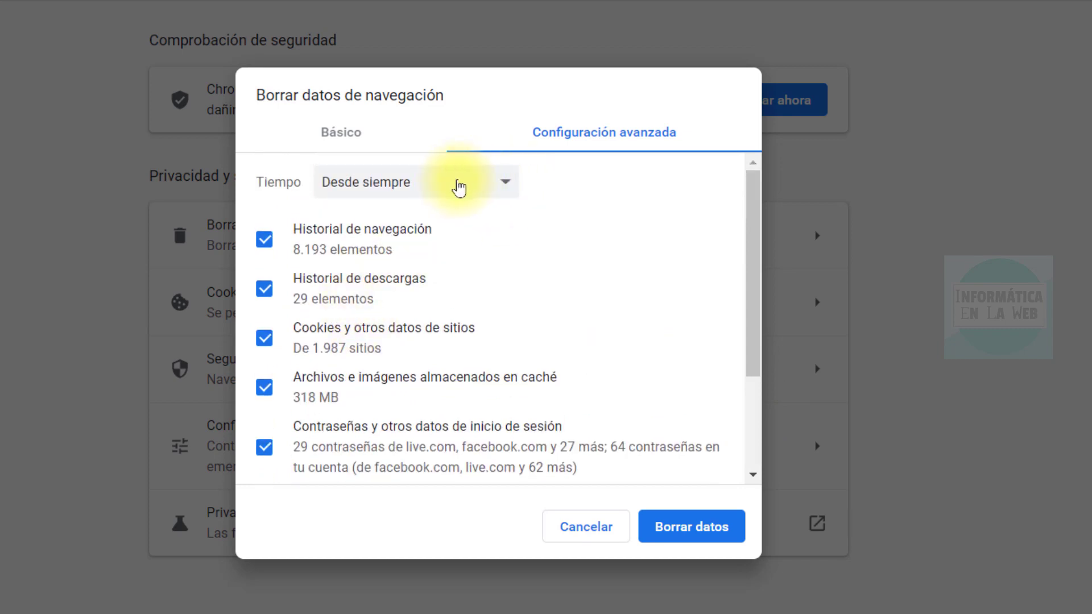
scroll(489, 330, "down", 3)
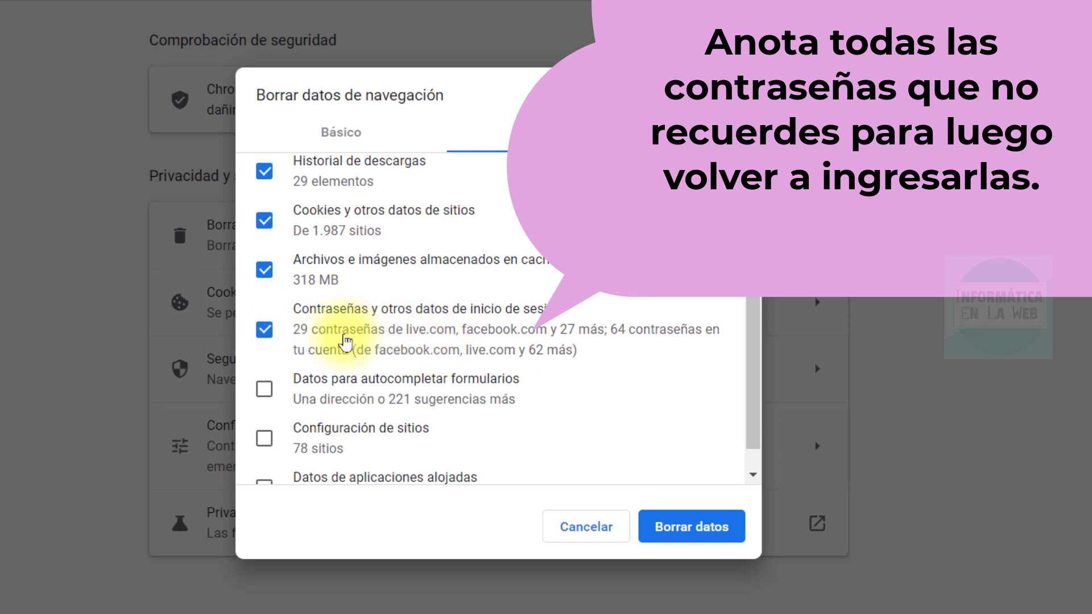
left_click(265, 341)
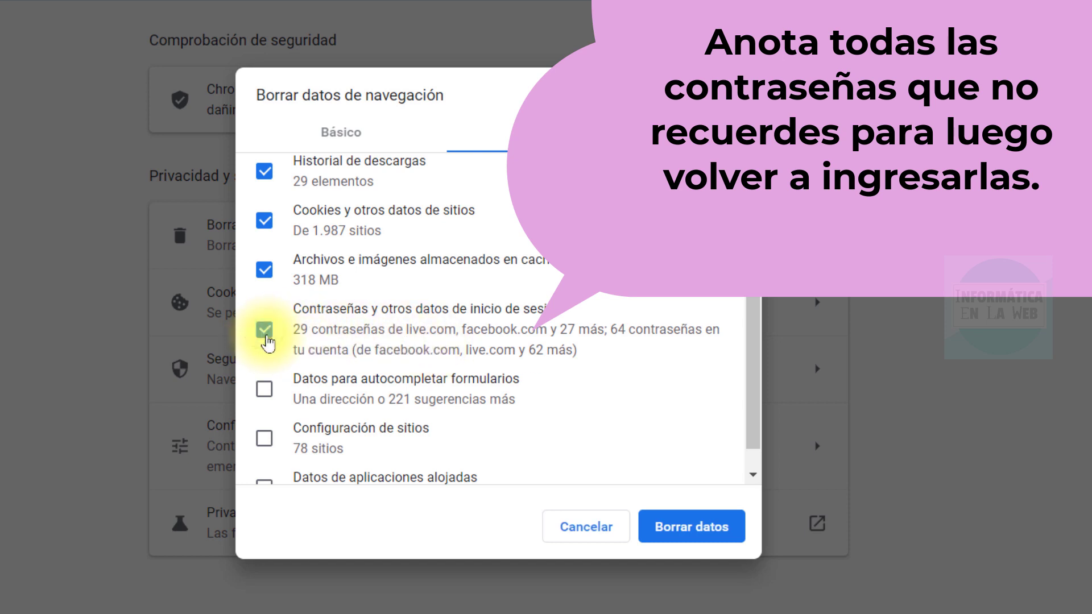
left_click(265, 341)
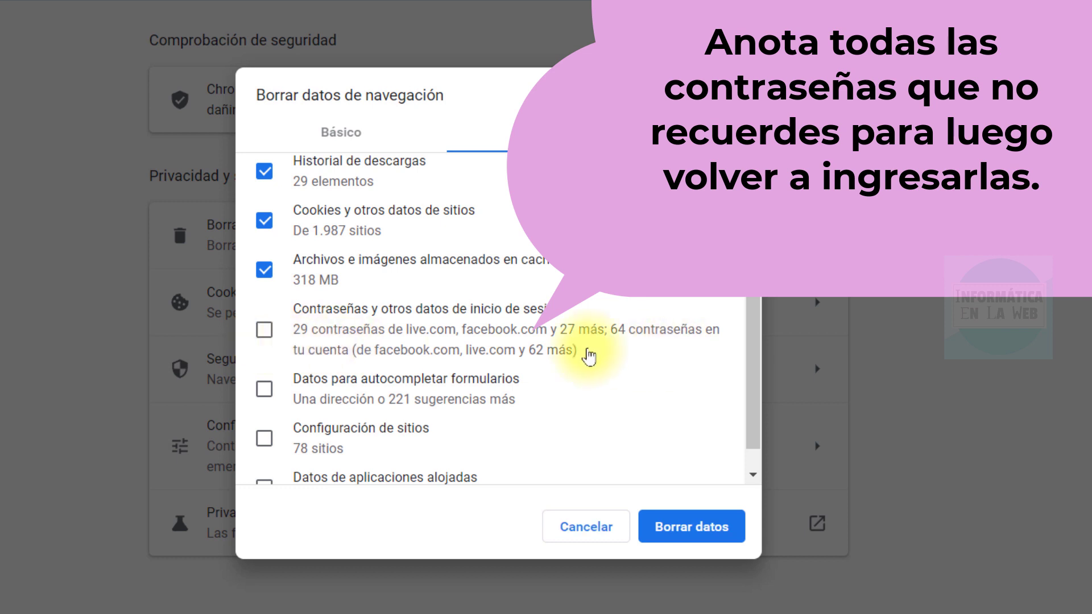